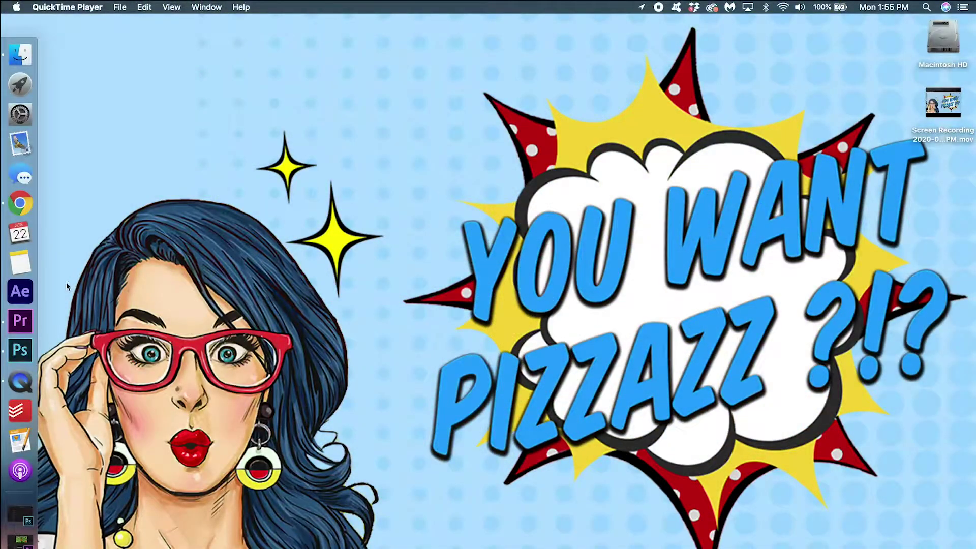
# Switch to the Premiere Pro project and start exporting the opening butterfly frame as a still
pyautogui.click(20, 320)
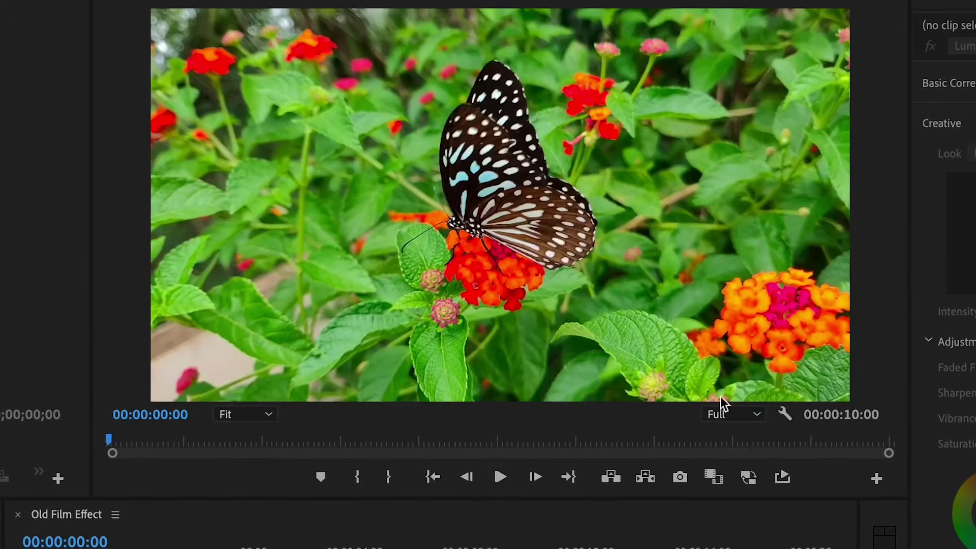
pyautogui.click(681, 477)
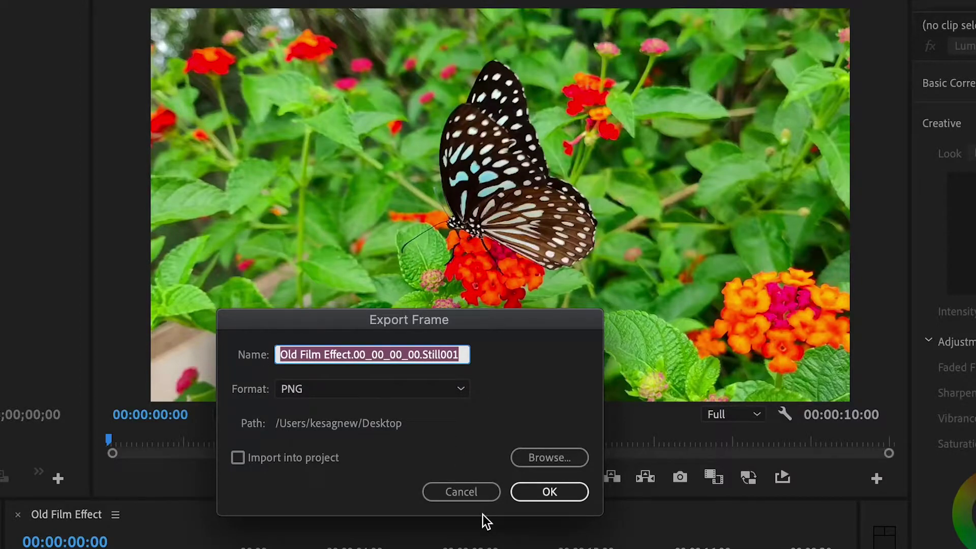
# Export the still as Screenshot, then drag Screenshot.png from the Desktop into Photoshop
pyautogui.write('Screenshot')
pyautogui.click(549, 491)
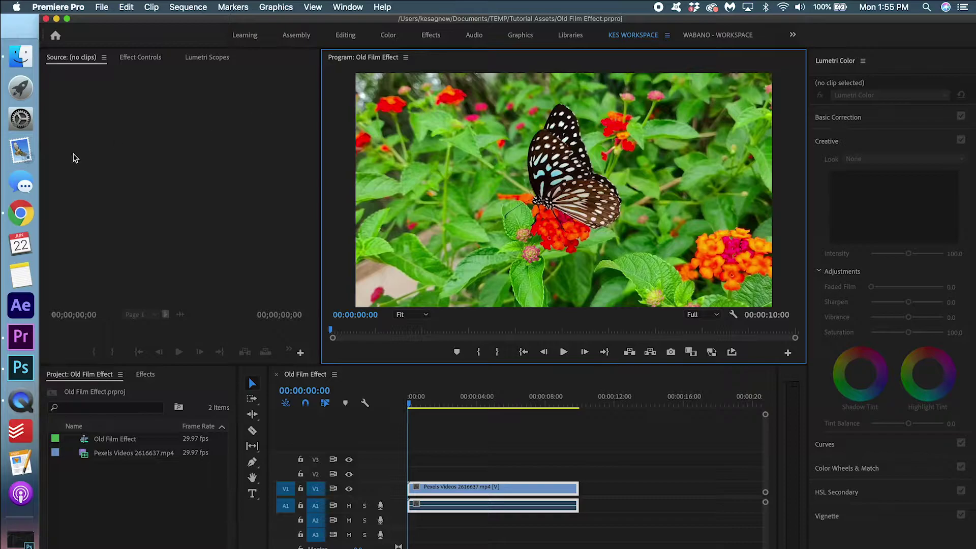
pyautogui.click(20, 369)
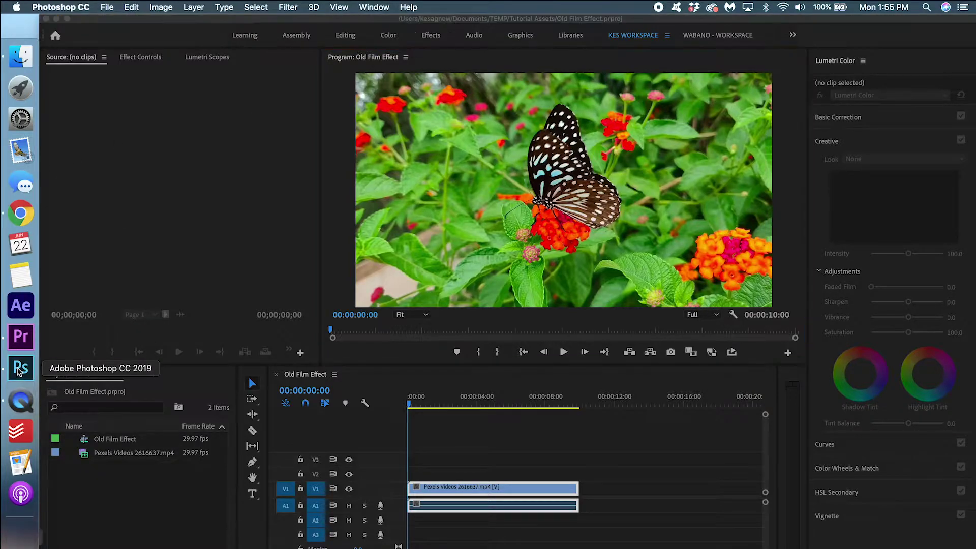
pyautogui.click(6, 67)
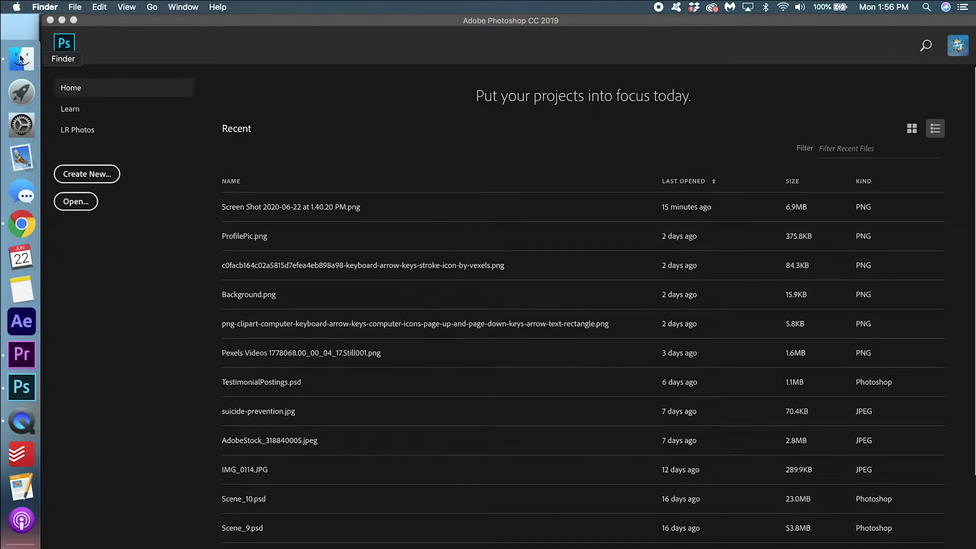
pyautogui.click(350, 229)
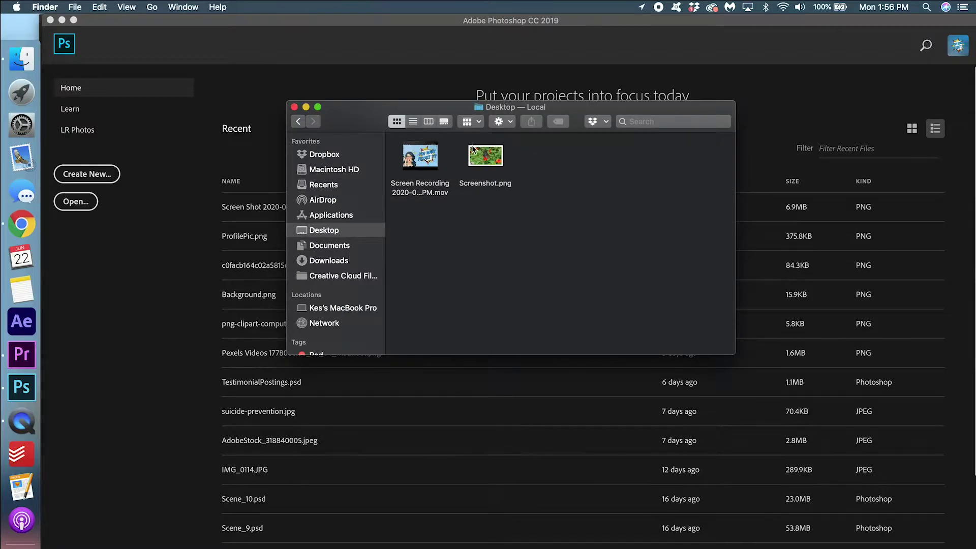
pyautogui.moveTo(473, 150); pyautogui.dragTo(252, 160)
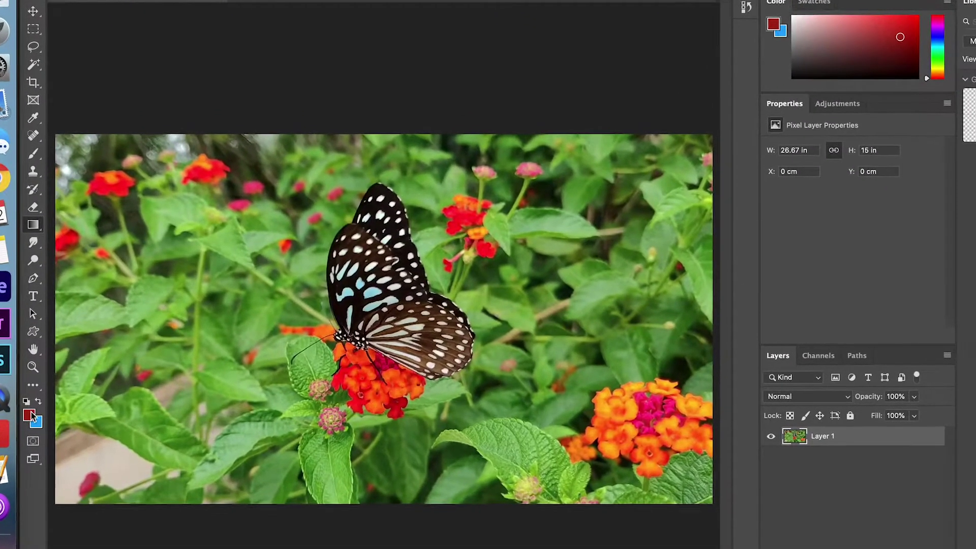
# Sample a red flower as the foreground and a slightly muted orange flower as the background colour
pyautogui.click(49, 415)
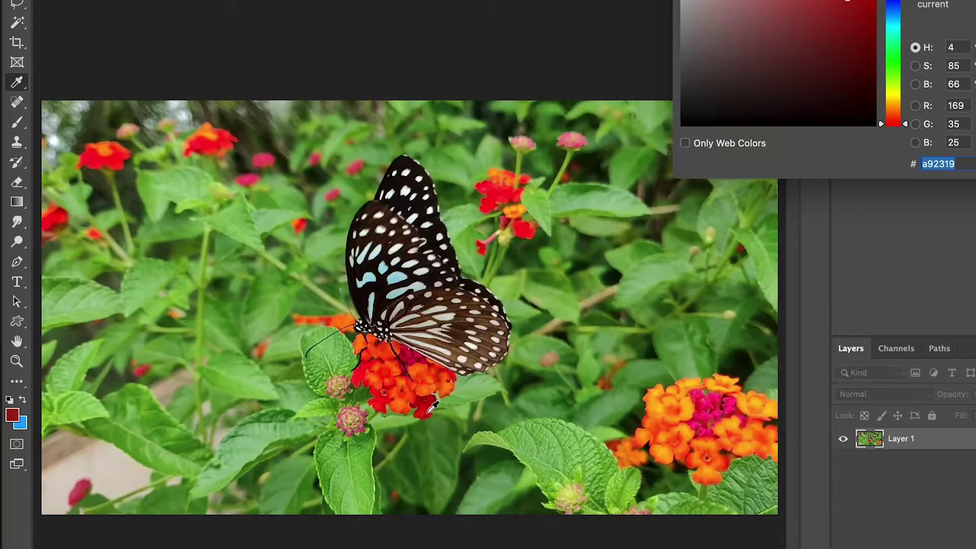
pyautogui.click(431, 409)
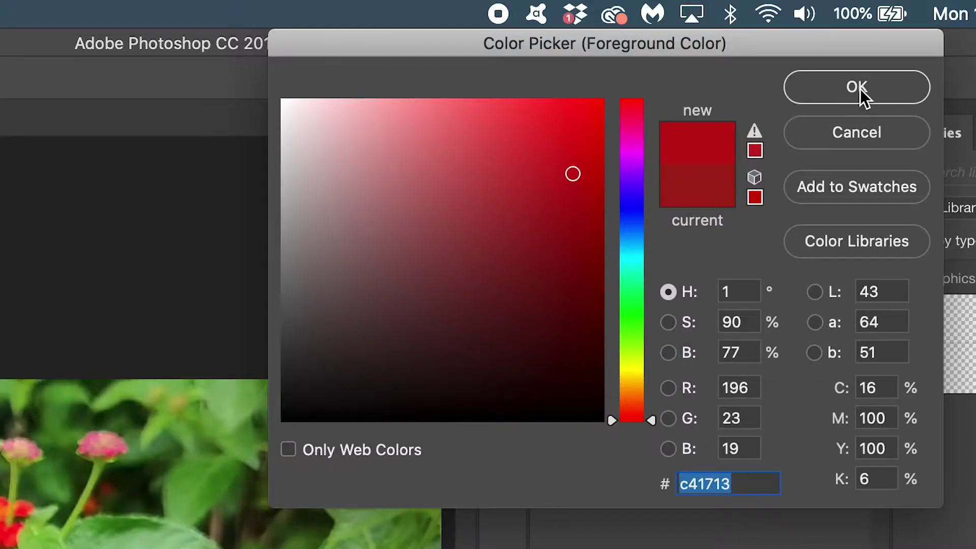
pyautogui.click(858, 88)
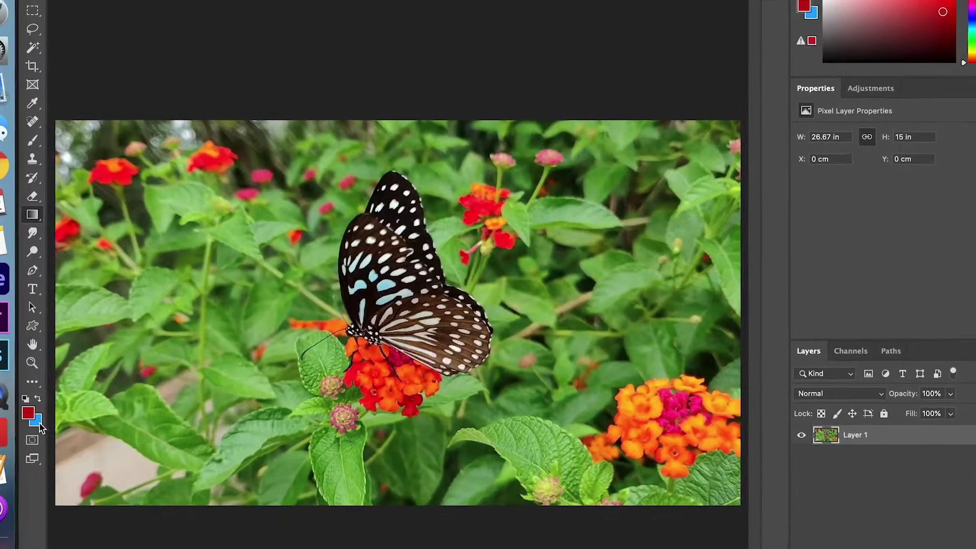
pyautogui.click(39, 426)
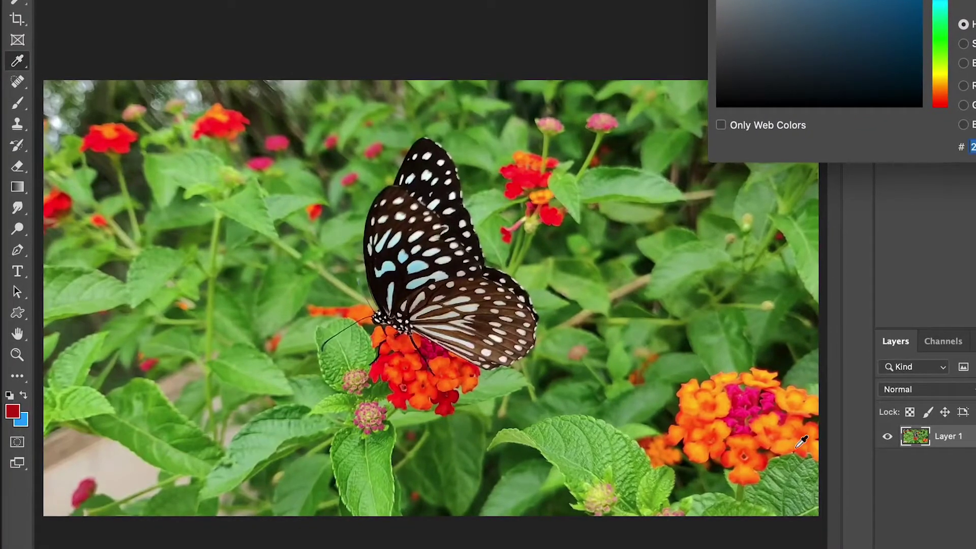
pyautogui.click(744, 469)
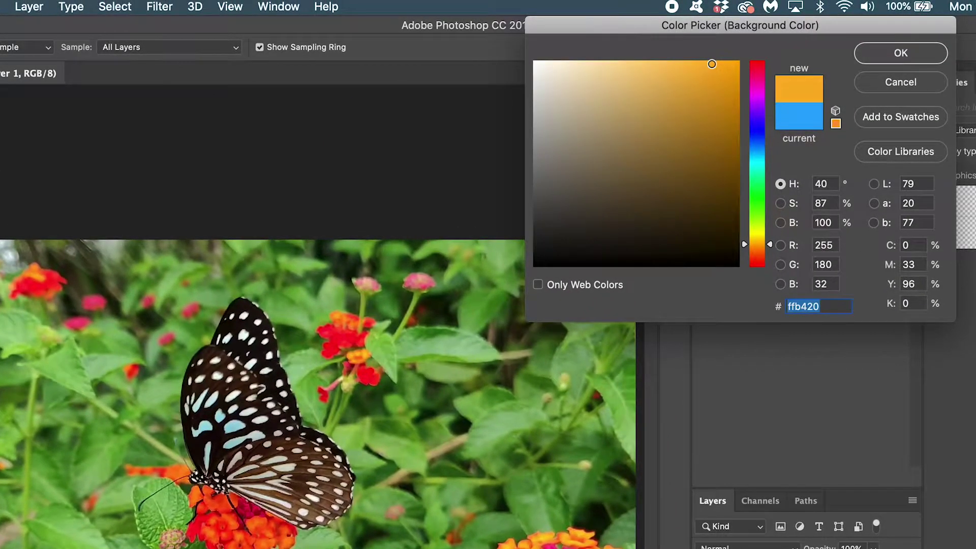
pyautogui.moveTo(718, 54); pyautogui.dragTo(672, 54)
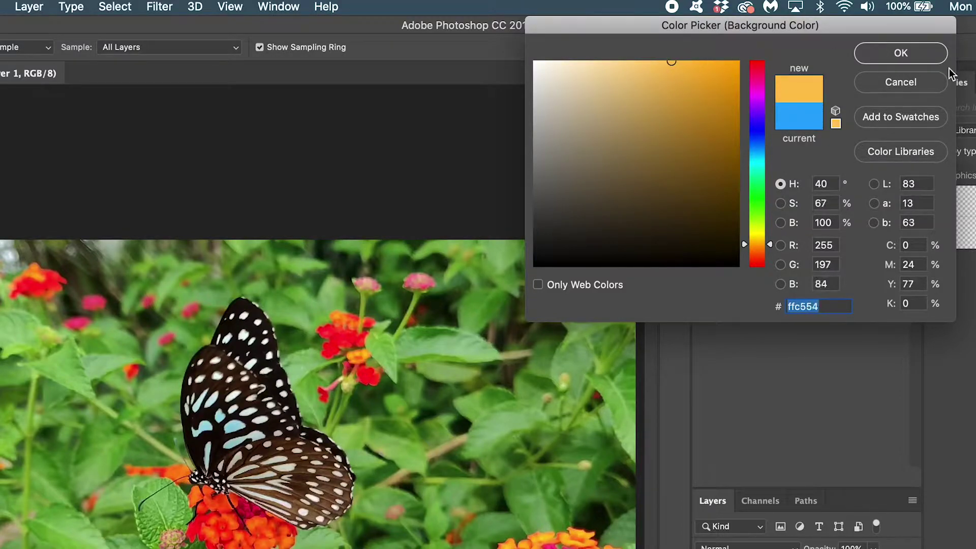
pyautogui.click(910, 54)
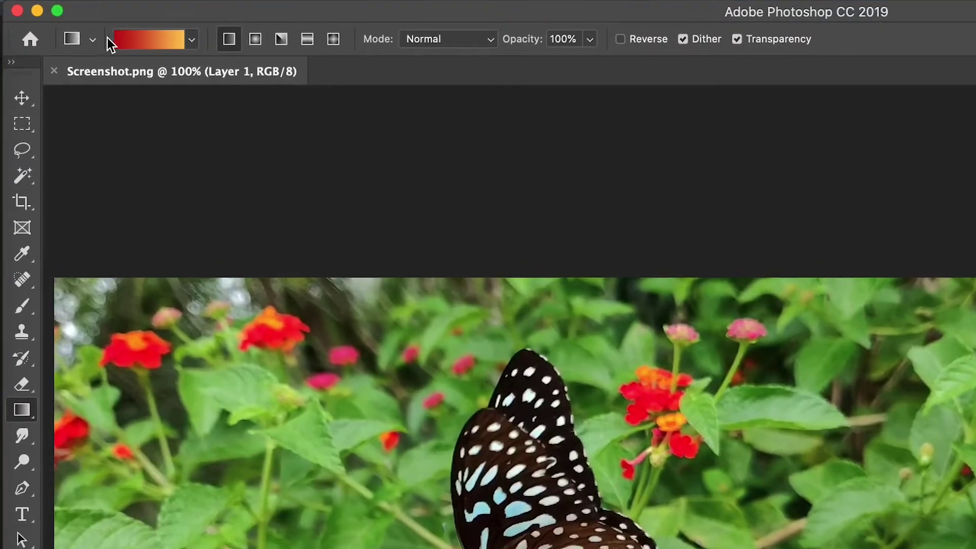
# Move the gradient's midpoint to 22% in the Gradient Editor
pyautogui.click(114, 39)
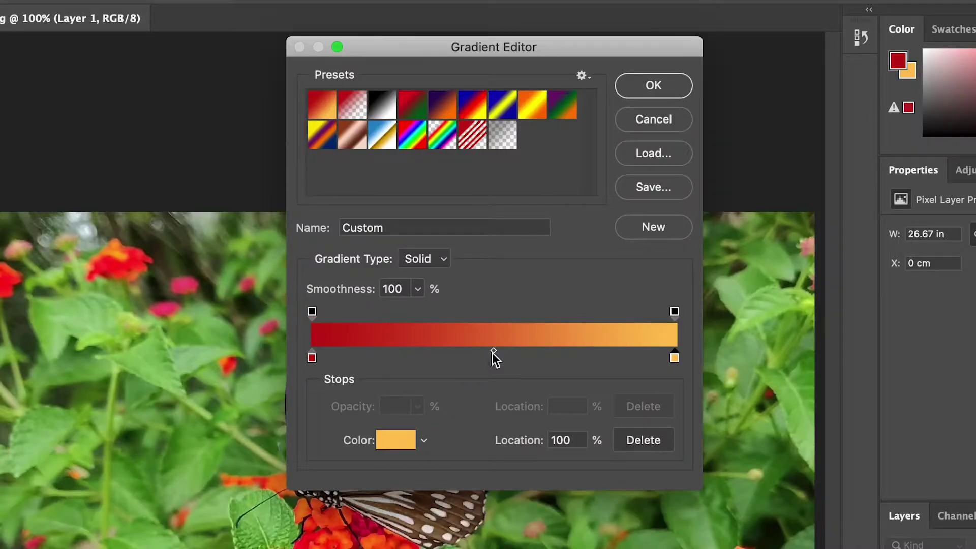
pyautogui.moveTo(493, 353)
pyautogui.mouseDown()
pyautogui.moveTo(428, 353)
pyautogui.moveTo(542, 352)
pyautogui.moveTo(392, 352)
pyautogui.moveTo(508, 338)
pyautogui.moveTo(495, 337)
pyautogui.mouseUp()
pyautogui.click(661, 85)
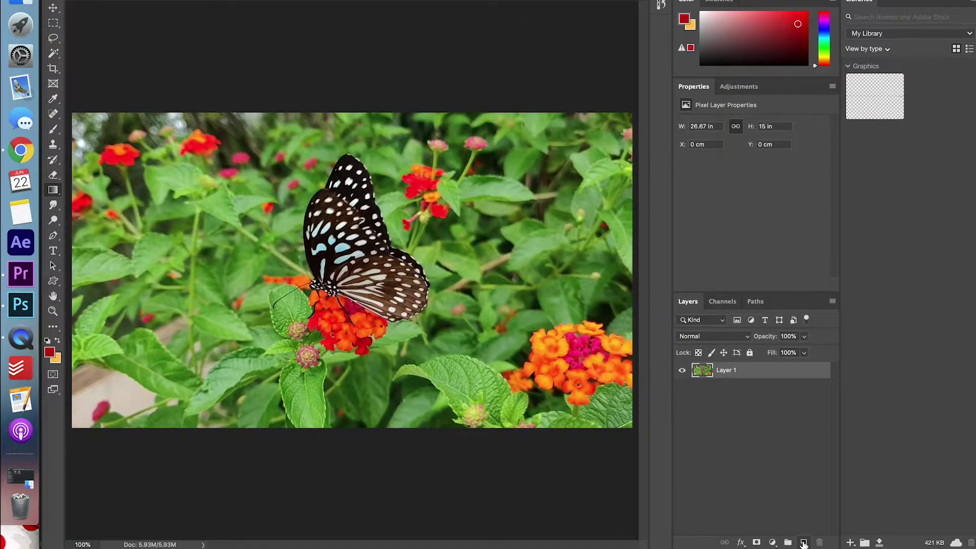
# Add a new layer and draw the red-orange gradient across it, undoing two trial attempts
pyautogui.click(804, 543)
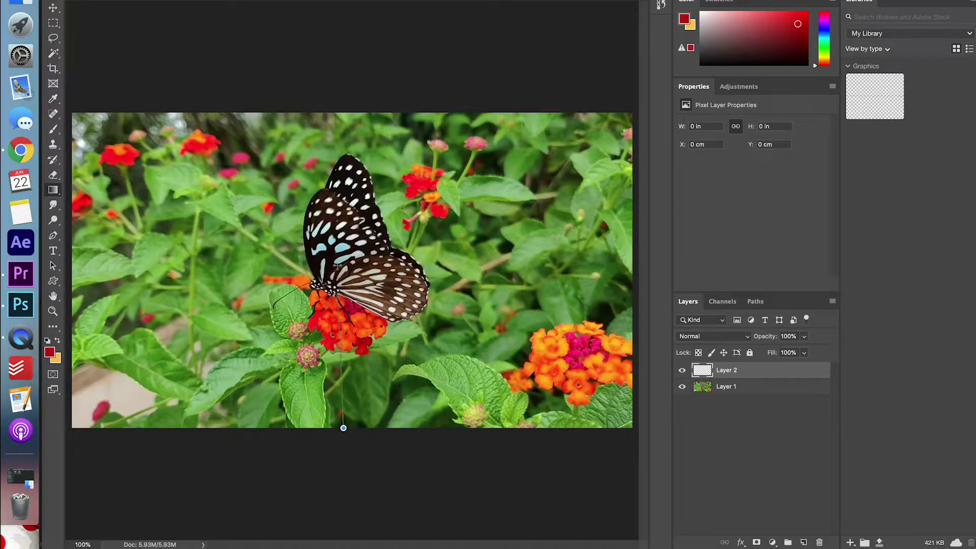
pyautogui.moveTo(336, 254); pyautogui.dragTo(341, 114)
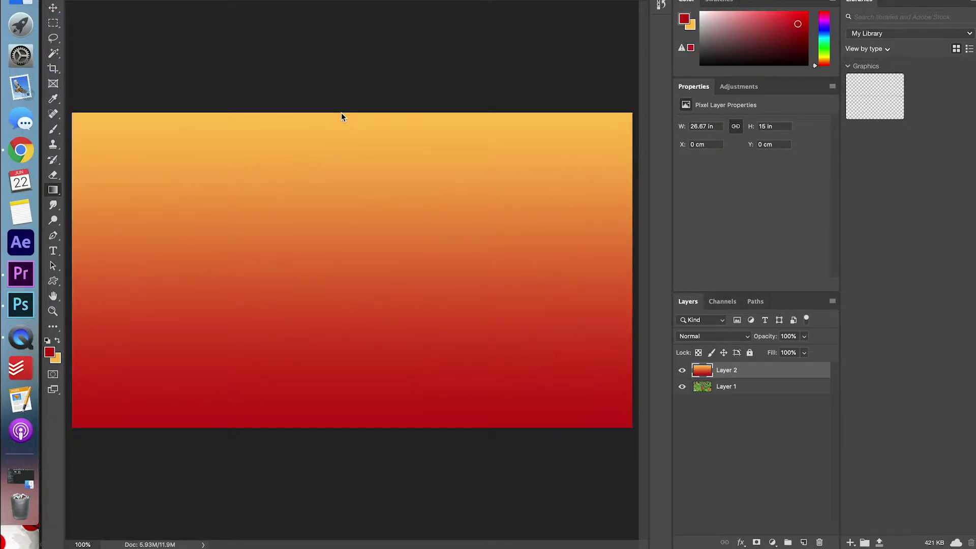
pyautogui.press('super+z')
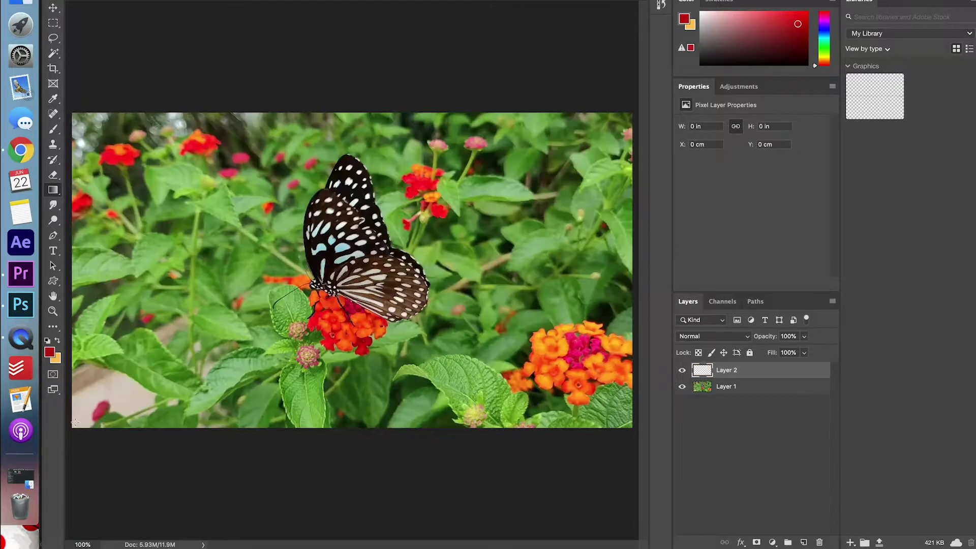
pyautogui.moveTo(71, 425); pyautogui.dragTo(629, 115)
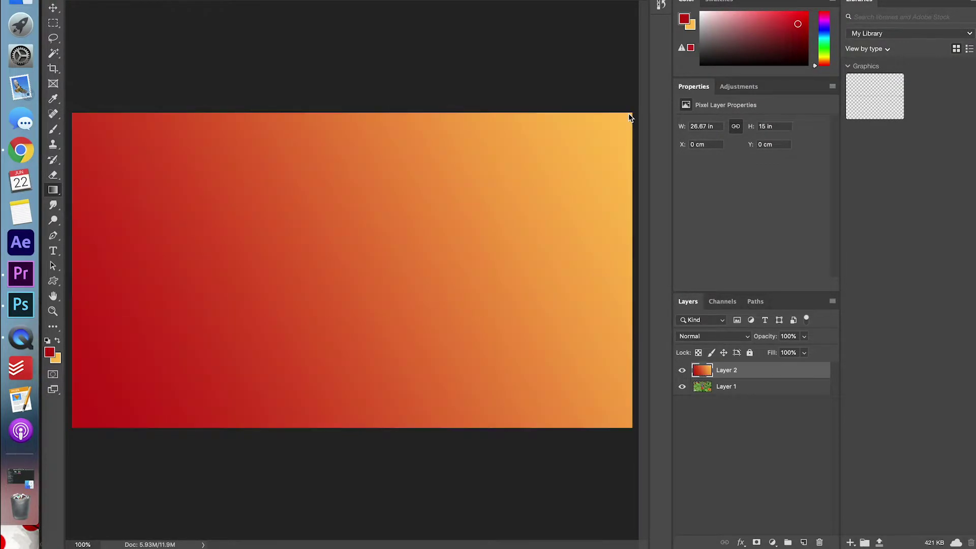
pyautogui.press('super+z')
pyautogui.moveTo(182, 105); pyautogui.dragTo(366, 64)
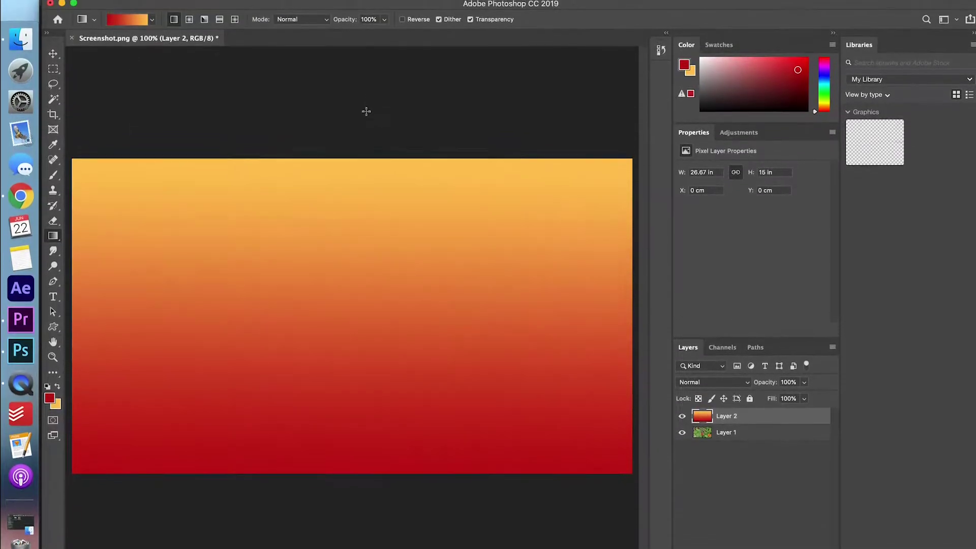
# Save the gradient image as Gradient.png in PNG format
pyautogui.click(104, 5)
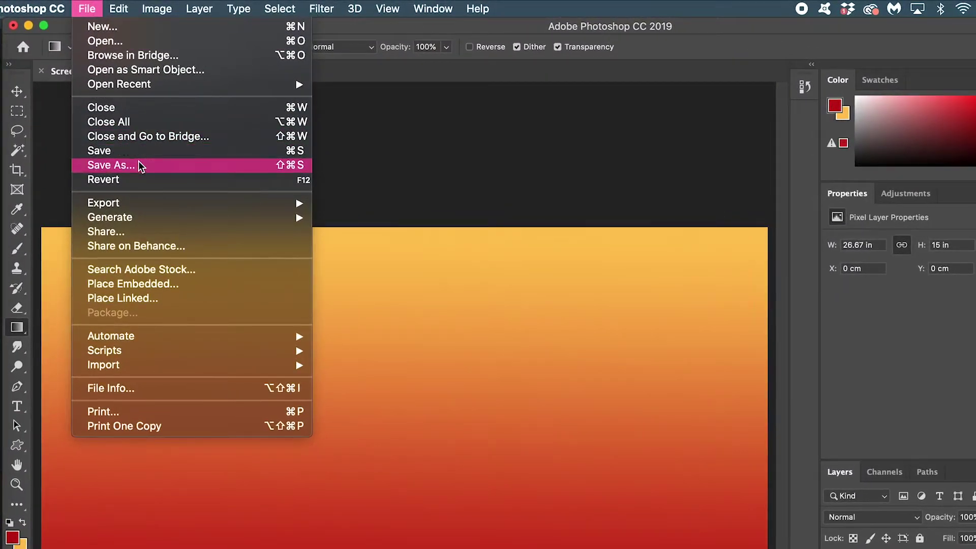
pyautogui.click(130, 148)
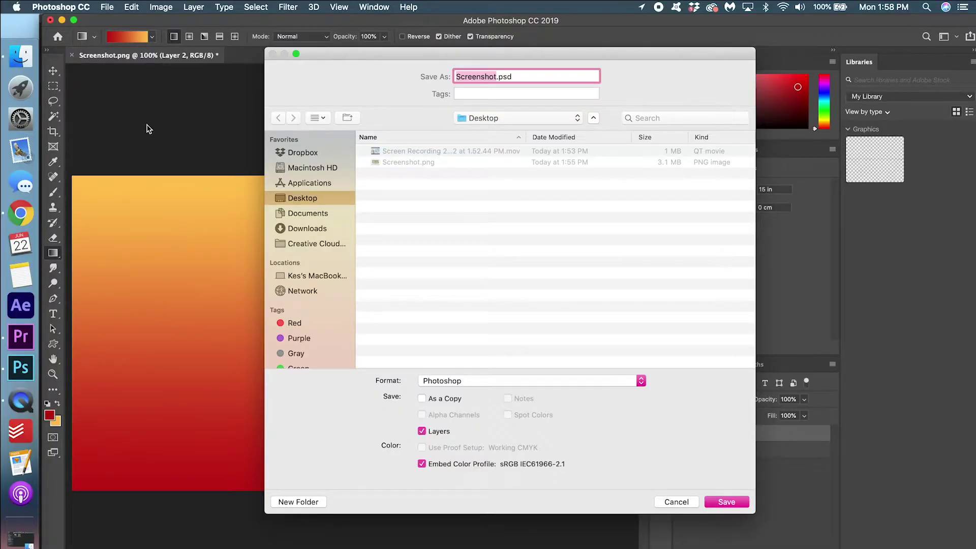
pyautogui.write('Gradi')
pyautogui.click(549, 383)
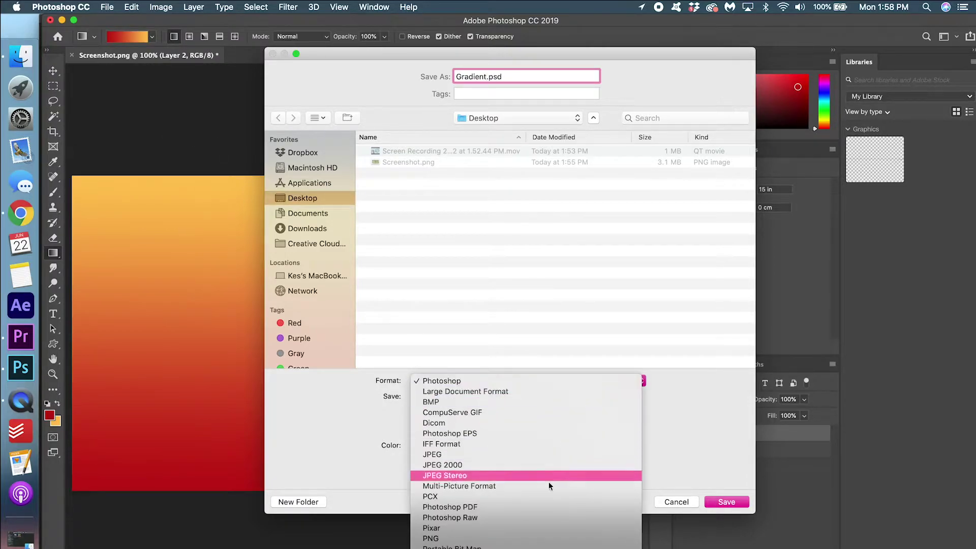
pyautogui.click(547, 532)
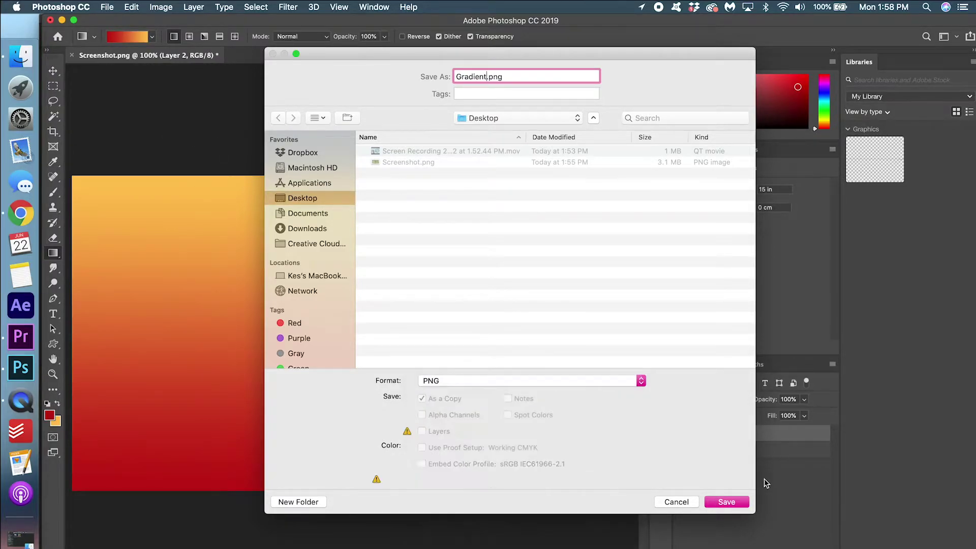
pyautogui.click(726, 502)
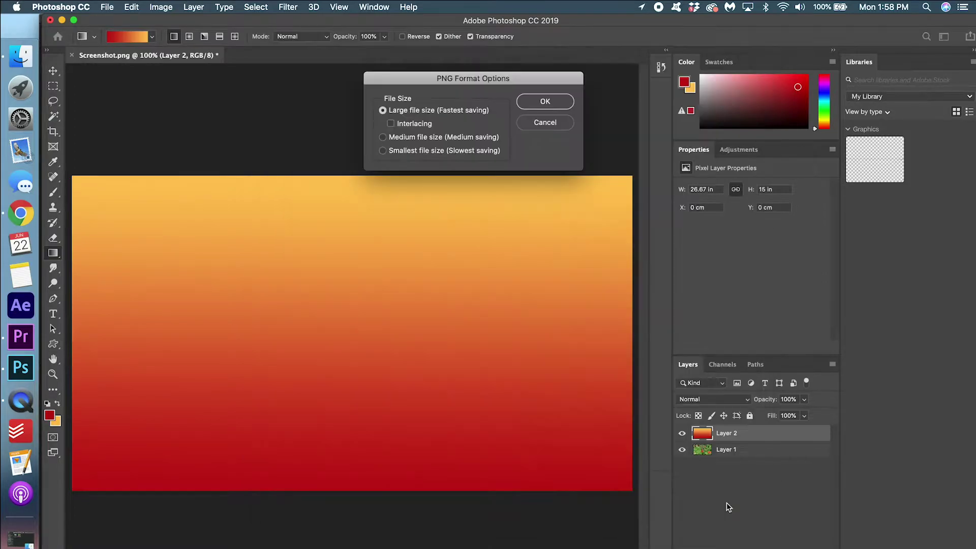
pyautogui.click(545, 102)
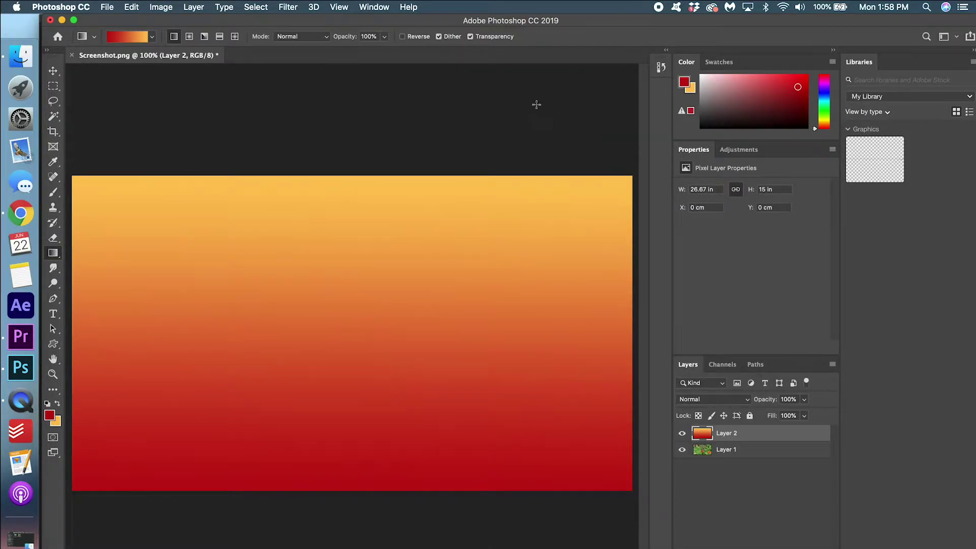
# Close Screenshot without saving and drag Gradient.png from the Desktop into Premiere's Project panel
pyautogui.click(51, 20)
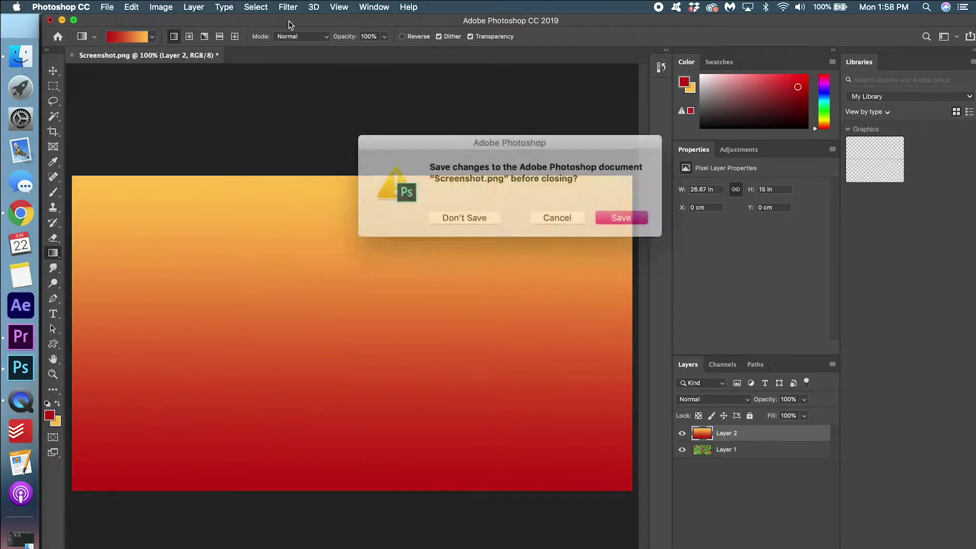
pyautogui.click(480, 215)
pyautogui.click(20, 56)
pyautogui.click(406, 171)
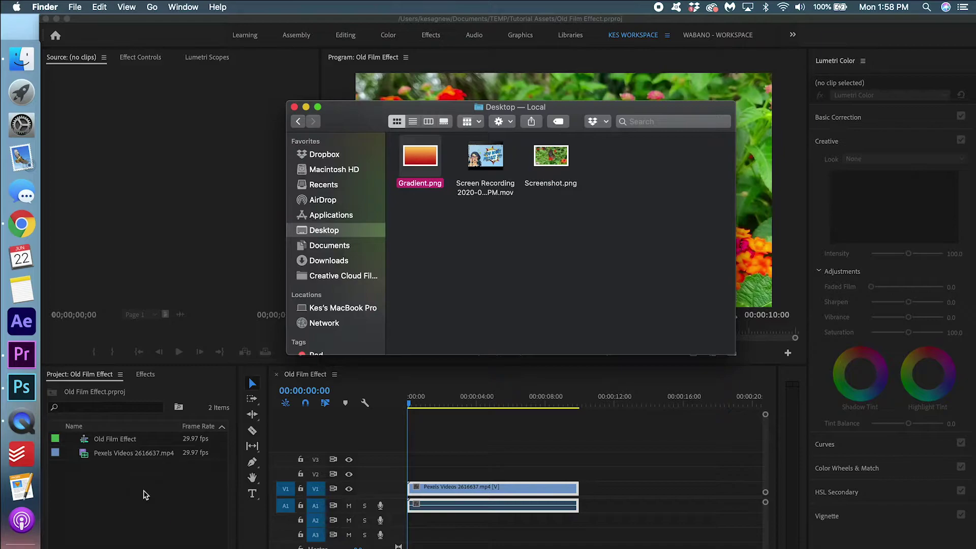
pyautogui.moveTo(146, 494); pyautogui.dragTo(146, 494)
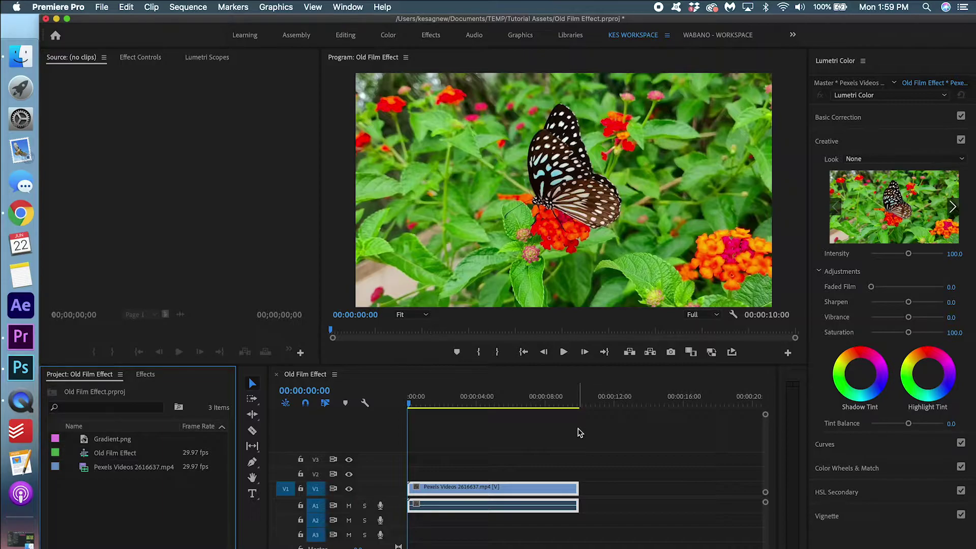
# Select the butterfly clip and drag Lumetri's Faded Film slider to about 62
pyautogui.click(579, 433)
pyautogui.click(464, 489)
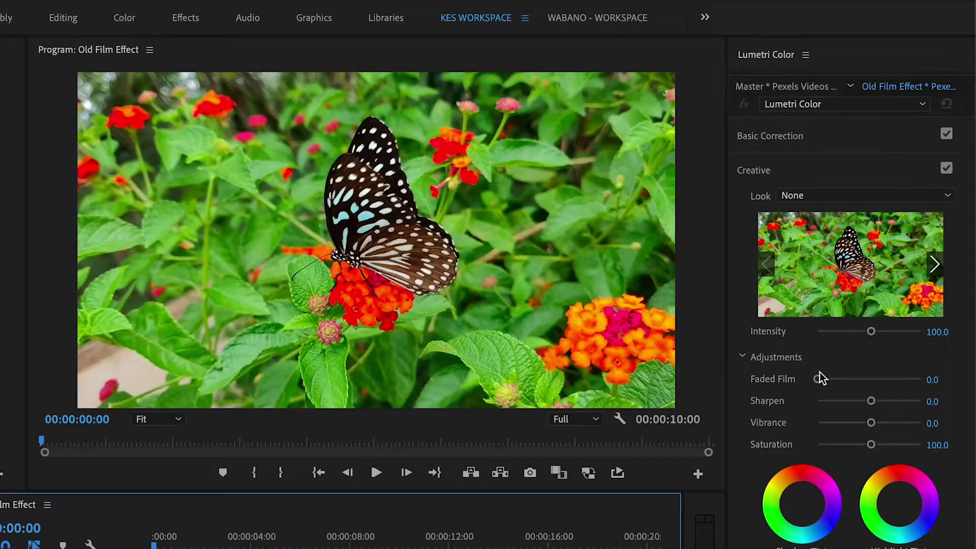
pyautogui.moveTo(818, 380); pyautogui.dragTo(901, 389)
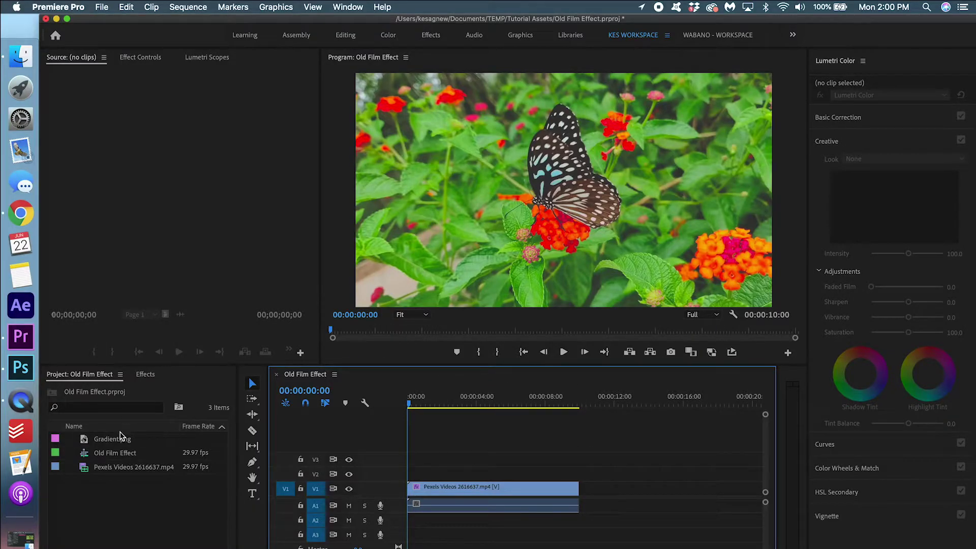
# Put Gradient.png on V2 trimmed to the video's end, with Vivid Light blend and 34% opacity
pyautogui.moveTo(120, 438); pyautogui.dragTo(409, 475)
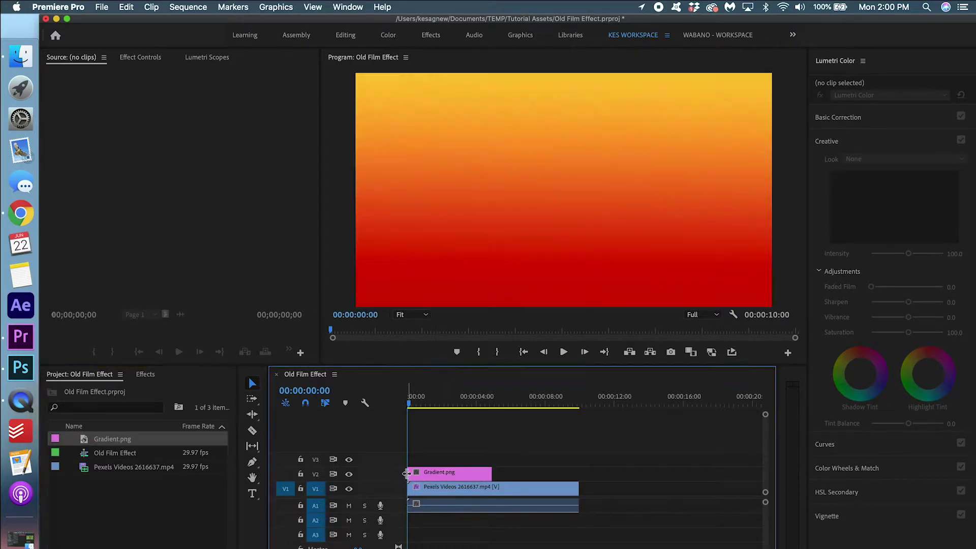
pyautogui.moveTo(514, 471); pyautogui.dragTo(578, 472)
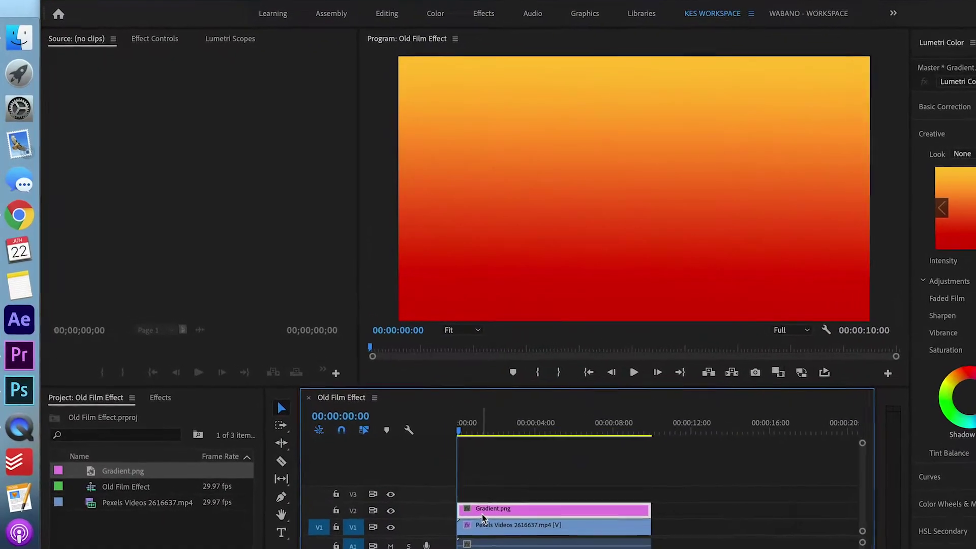
pyautogui.click(166, 27)
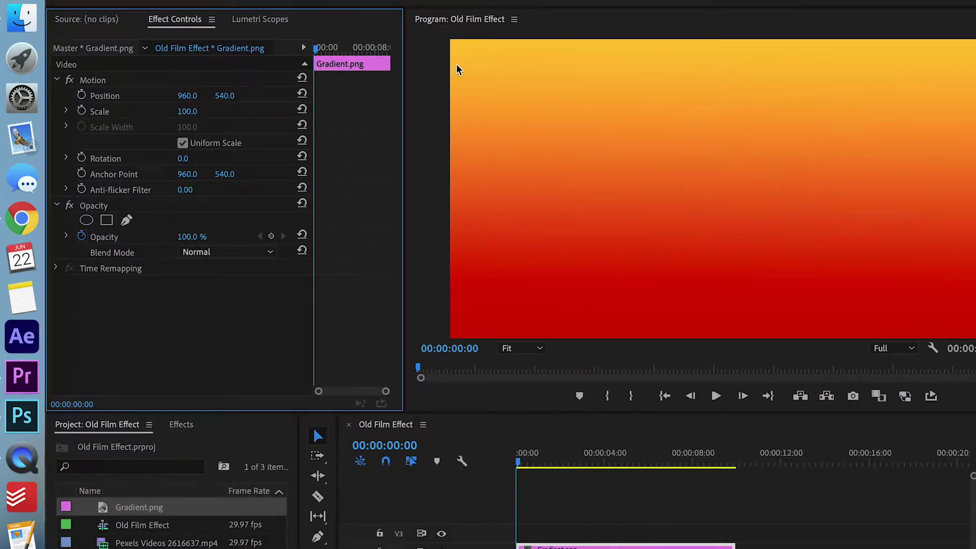
pyautogui.click(220, 254)
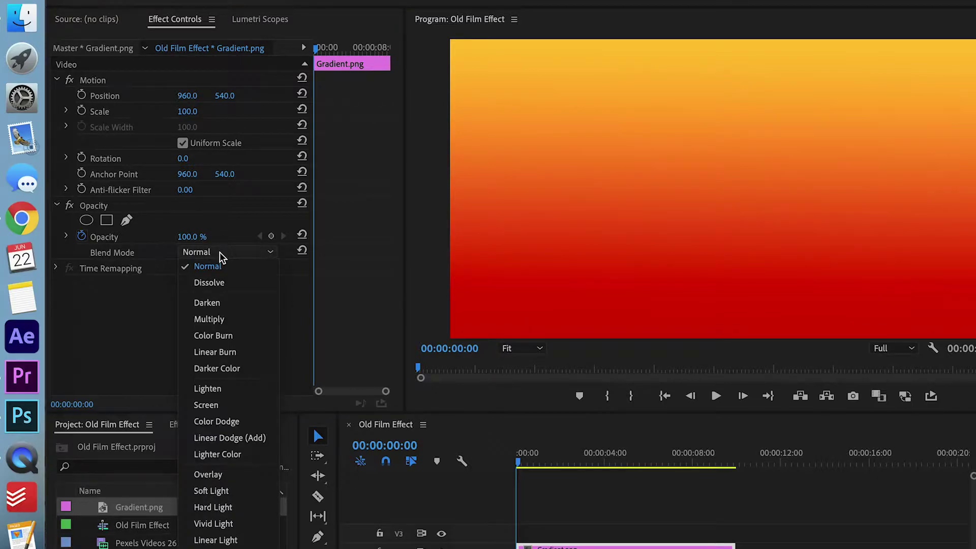
pyautogui.click(240, 525)
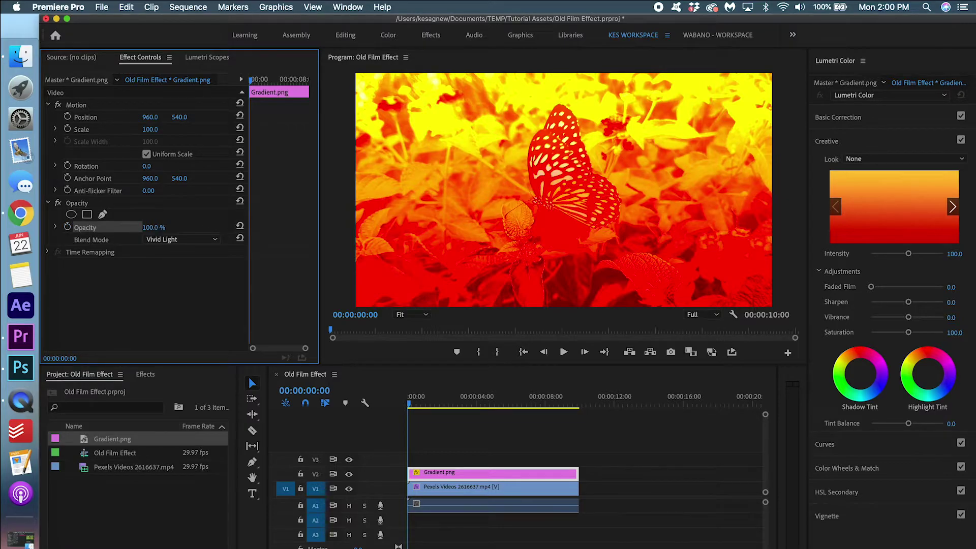
pyautogui.moveTo(151, 227); pyautogui.dragTo(118, 227)
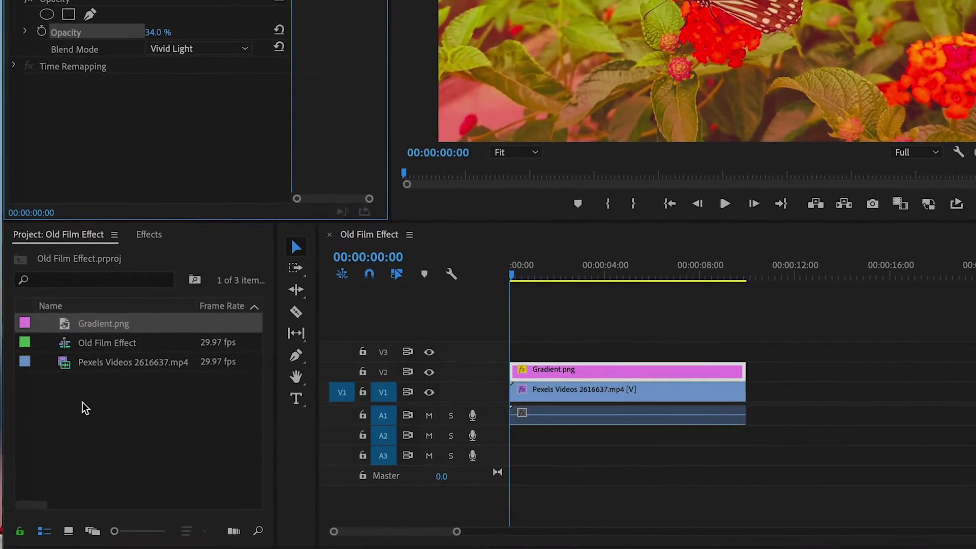
# Create a new Adjustment Layer in the Project panel, place it on V3 and extend it to the clips' end
pyautogui.click(85, 407)
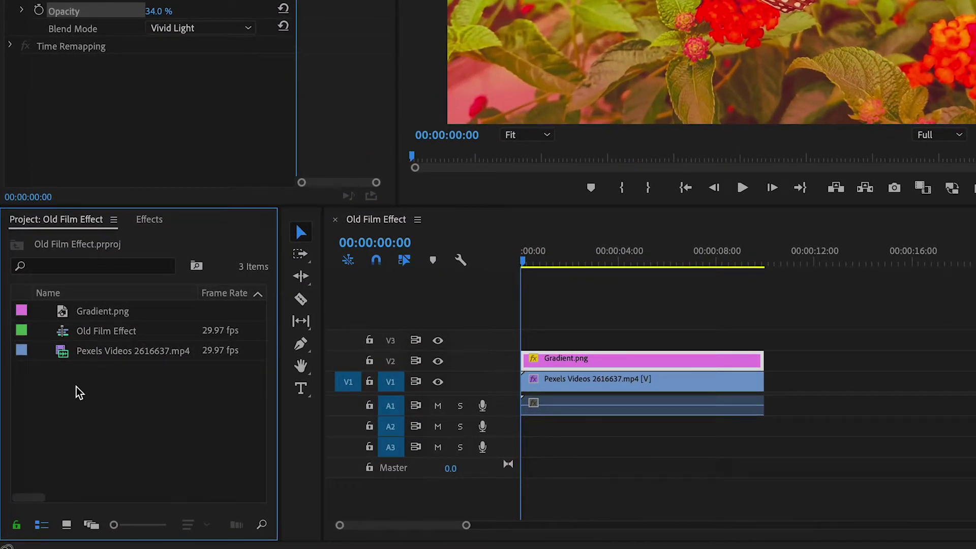
pyautogui.rightClick(78, 393)
pyautogui.moveTo(161, 331)
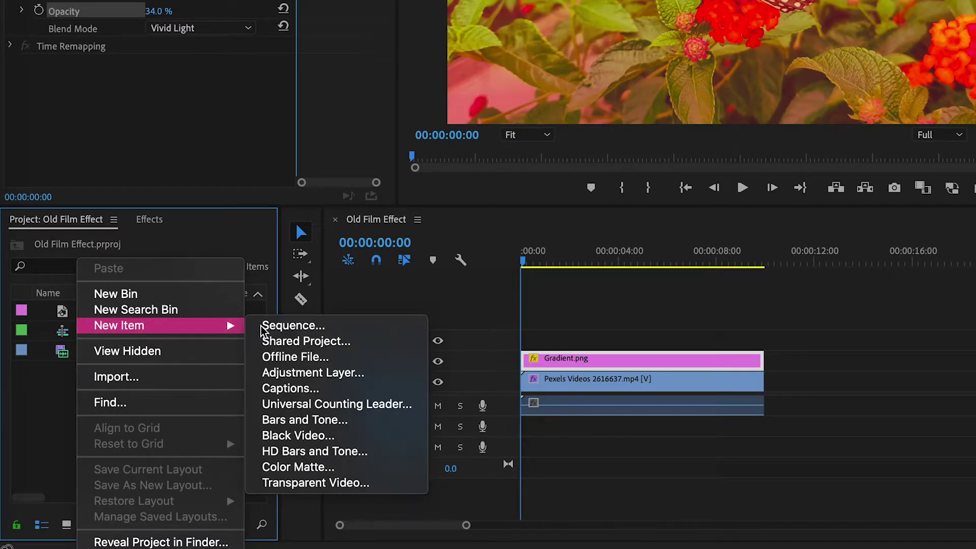
pyautogui.click(321, 378)
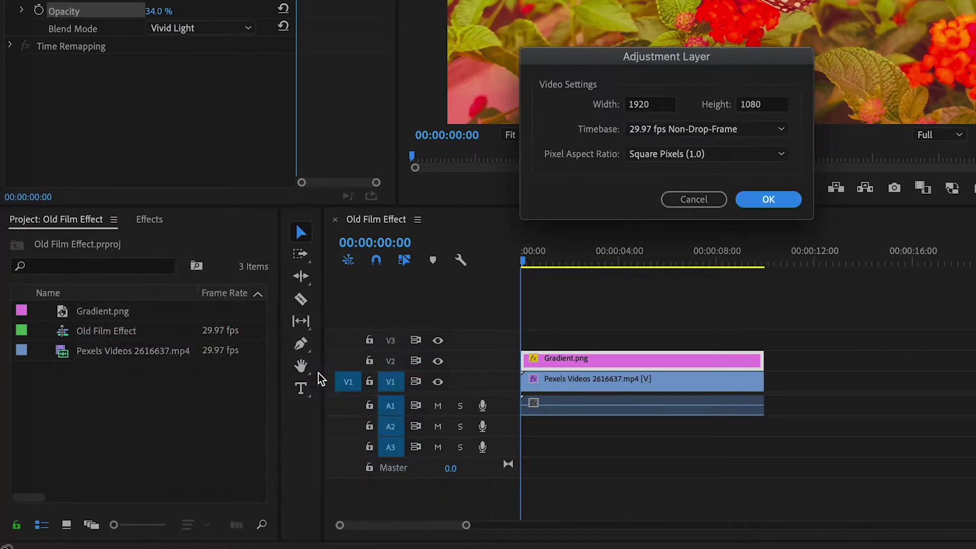
pyautogui.click(793, 201)
pyautogui.moveTo(138, 320); pyautogui.dragTo(524, 341)
pyautogui.moveTo(629, 341); pyautogui.dragTo(762, 339)
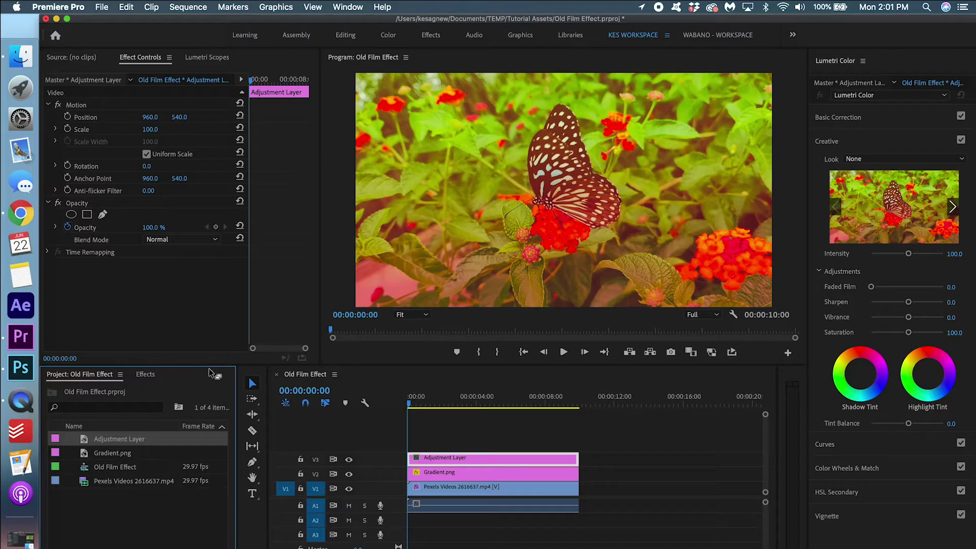
# Find the Noise effect by searching 'noise' and apply it to the adjustment layer
pyautogui.click(145, 375)
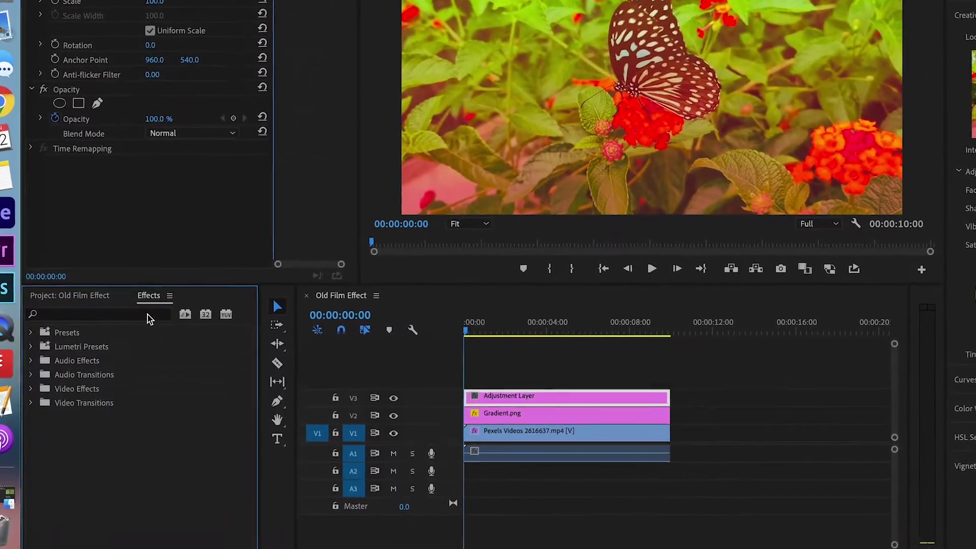
pyautogui.click(146, 380)
pyautogui.write('noise')
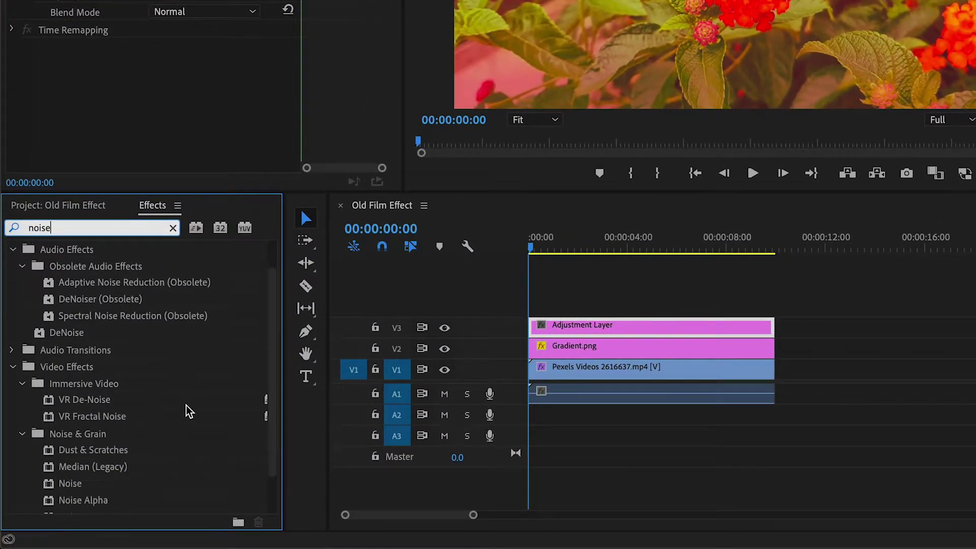
pyautogui.scroll(-2, 188, 410)
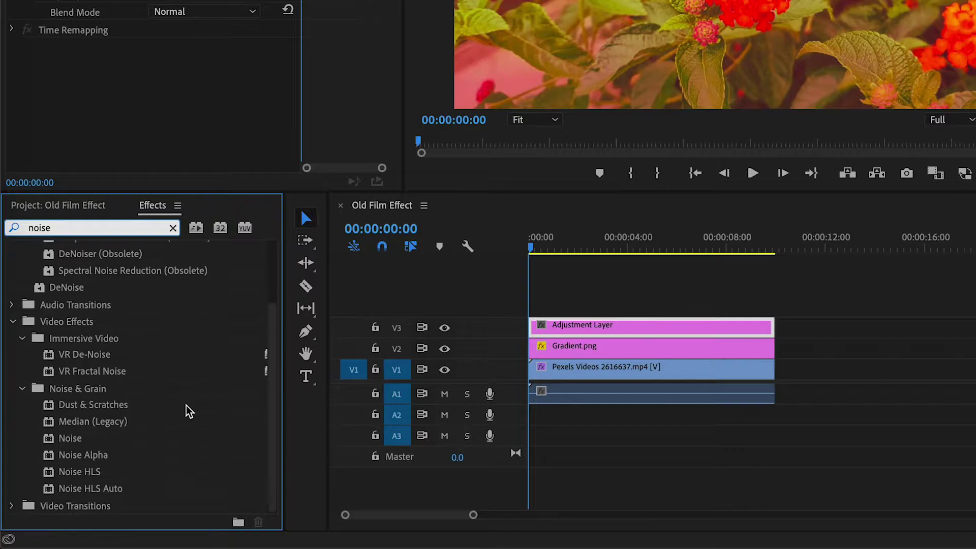
pyautogui.click(65, 444)
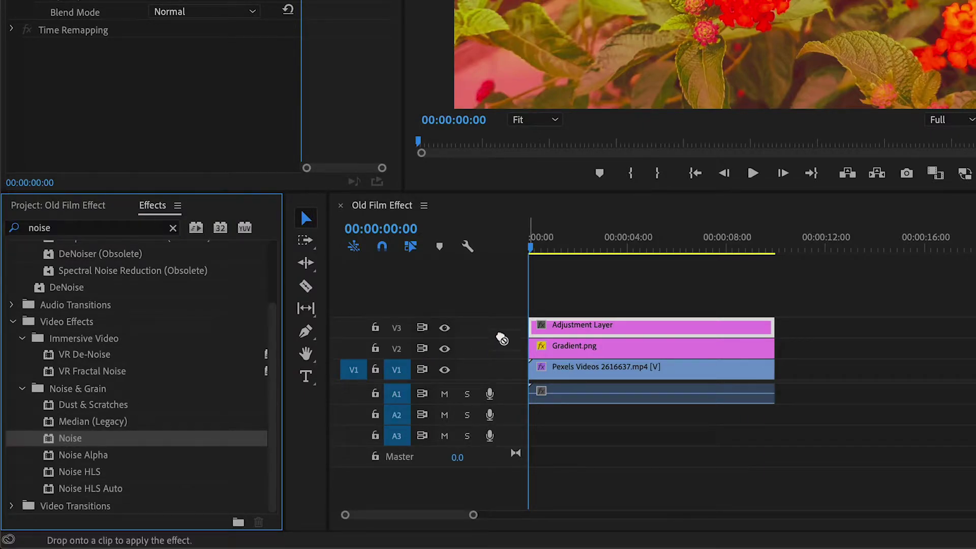
pyautogui.moveTo(506, 337); pyautogui.dragTo(559, 327)
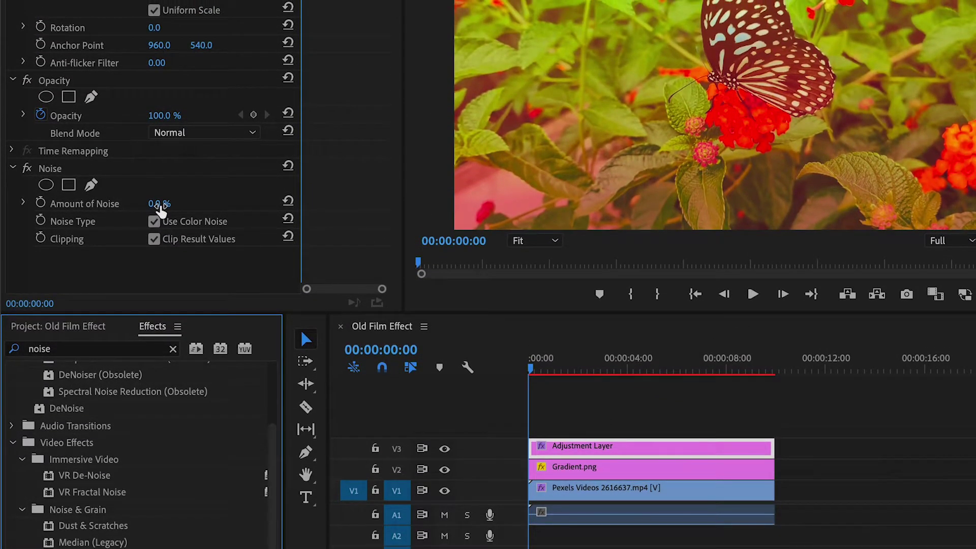
# Set Amount of Noise to 12%, then nudge it up to about 15%
pyautogui.moveTo(161, 209); pyautogui.dragTo(191, 203)
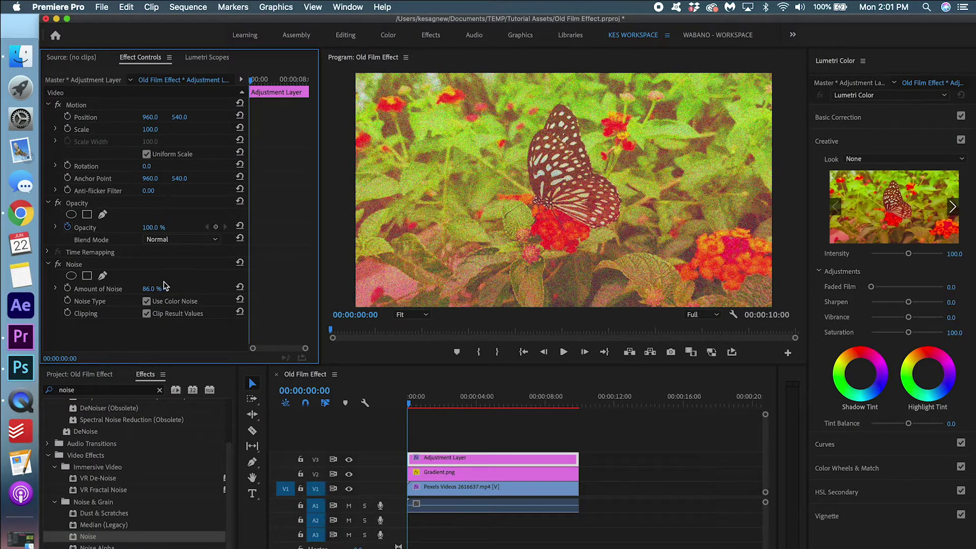
pyautogui.click(164, 285)
pyautogui.write('12')
pyautogui.press('Return')
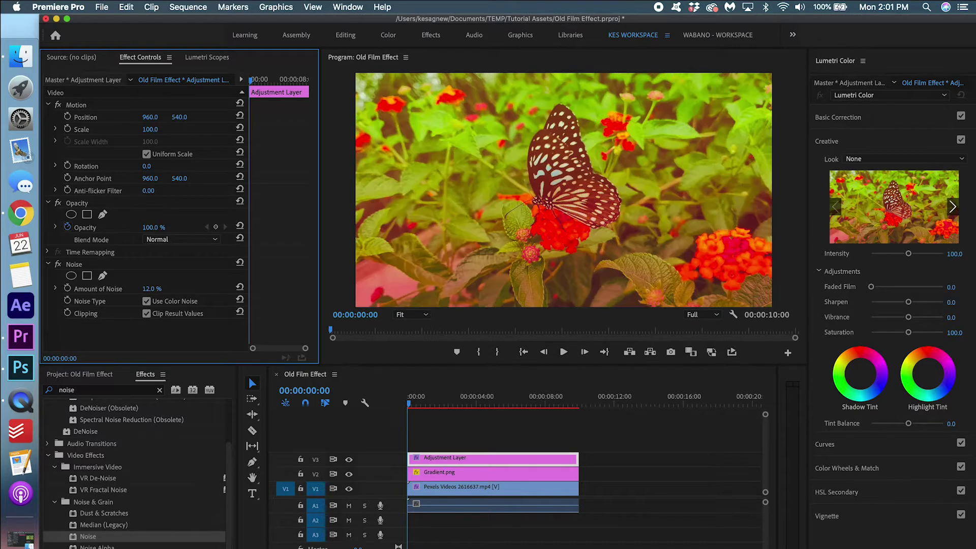
pyautogui.moveTo(151, 289); pyautogui.dragTo(162, 288)
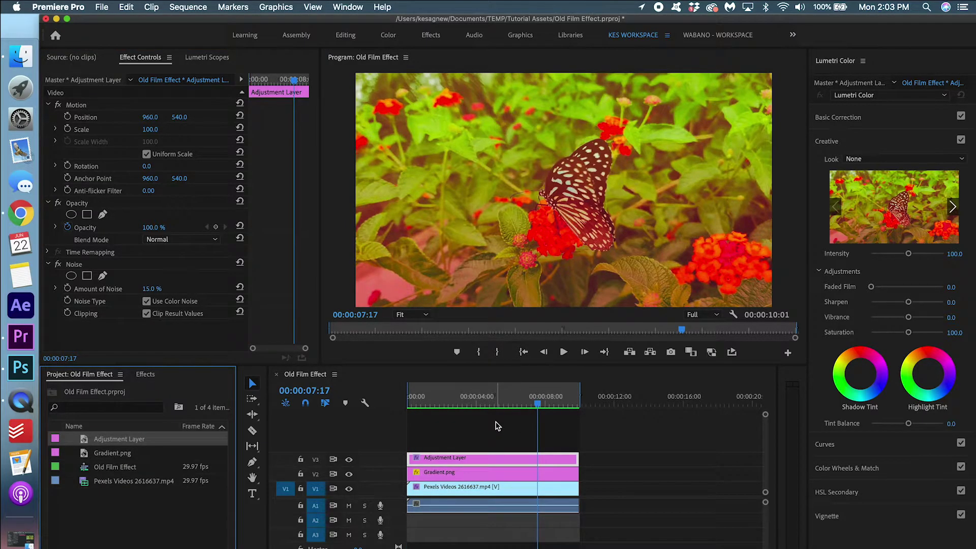
# Search the effects for 'crop' and apply Crop to the adjustment layer
pyautogui.click(146, 374)
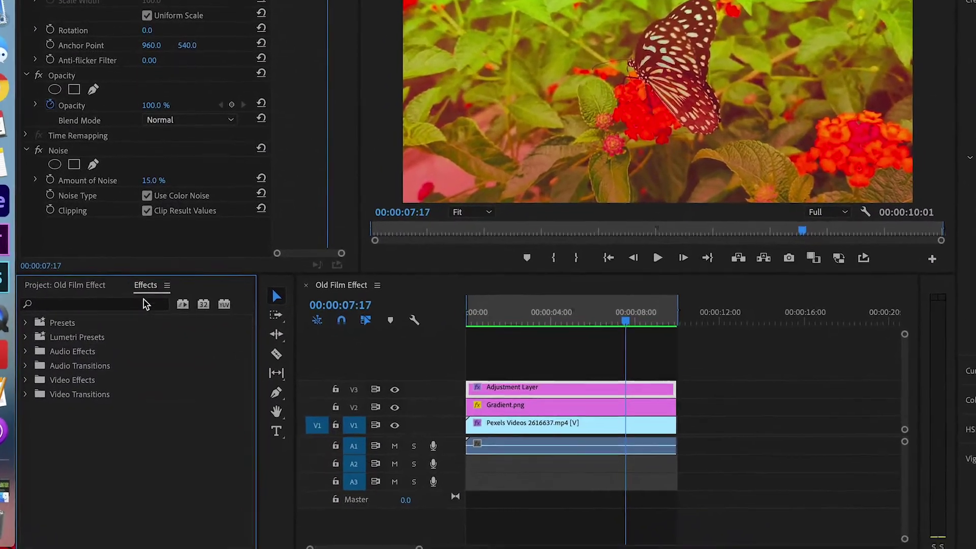
pyautogui.click(142, 302)
pyautogui.write('crop')
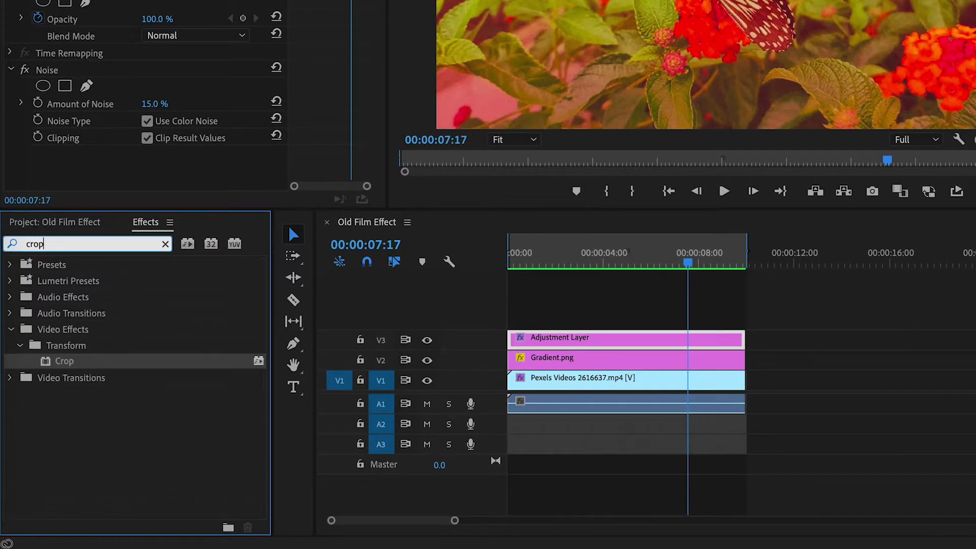
pyautogui.moveTo(75, 360); pyautogui.dragTo(628, 338)
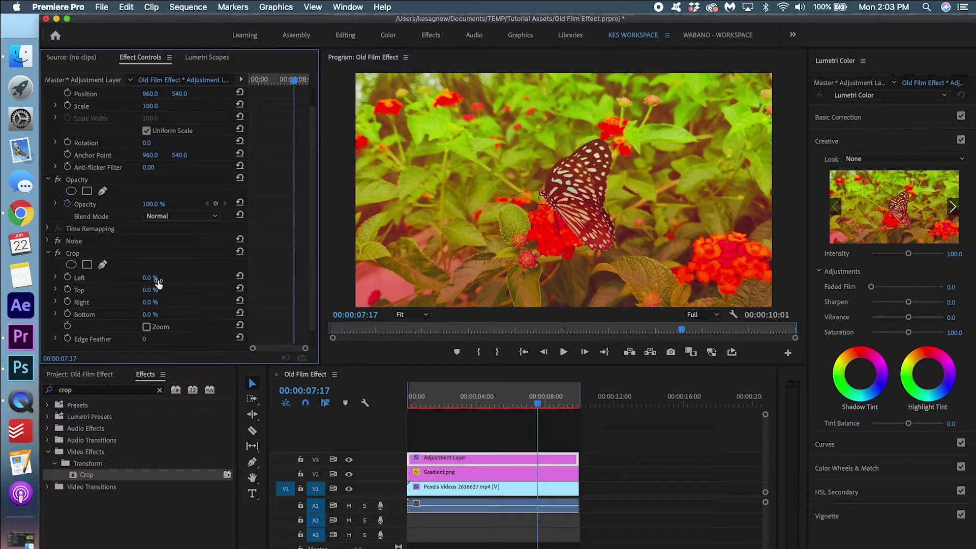
# Set the Crop effect's Left and Right values to 14%
pyautogui.click(157, 279)
pyautogui.write('14')
pyautogui.press('Return')
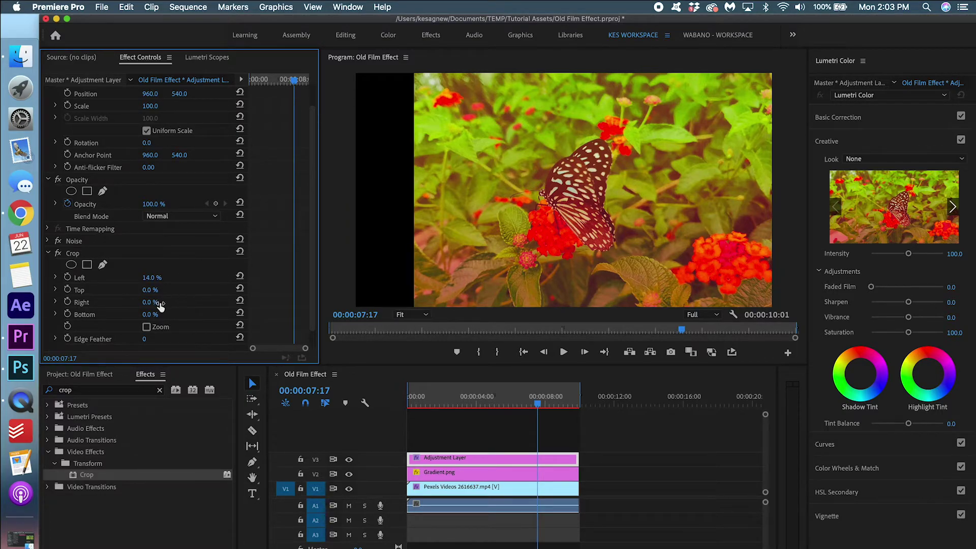
pyautogui.click(158, 301)
pyautogui.write('14')
pyautogui.press('Return')
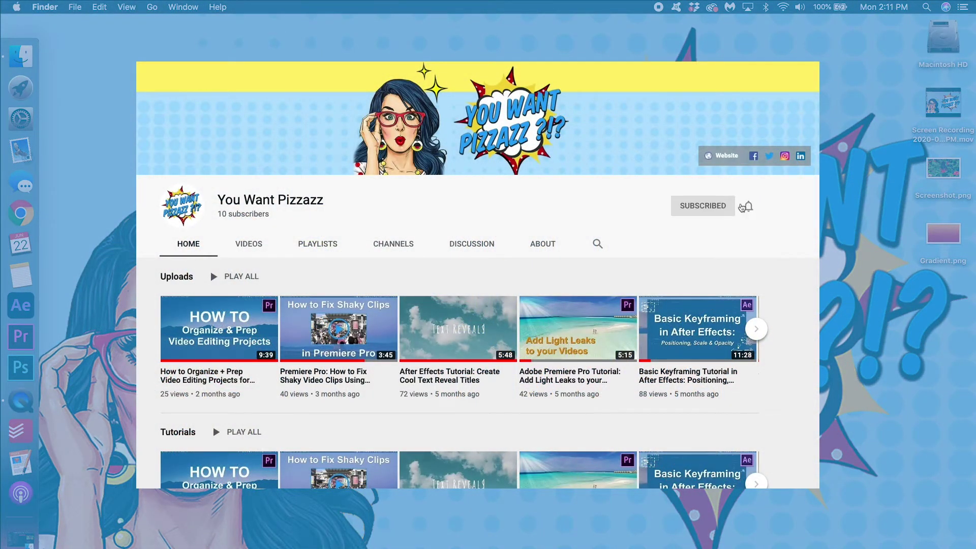
# Set the subscribed channel's notification bell to All uploads
pyautogui.click(749, 207)
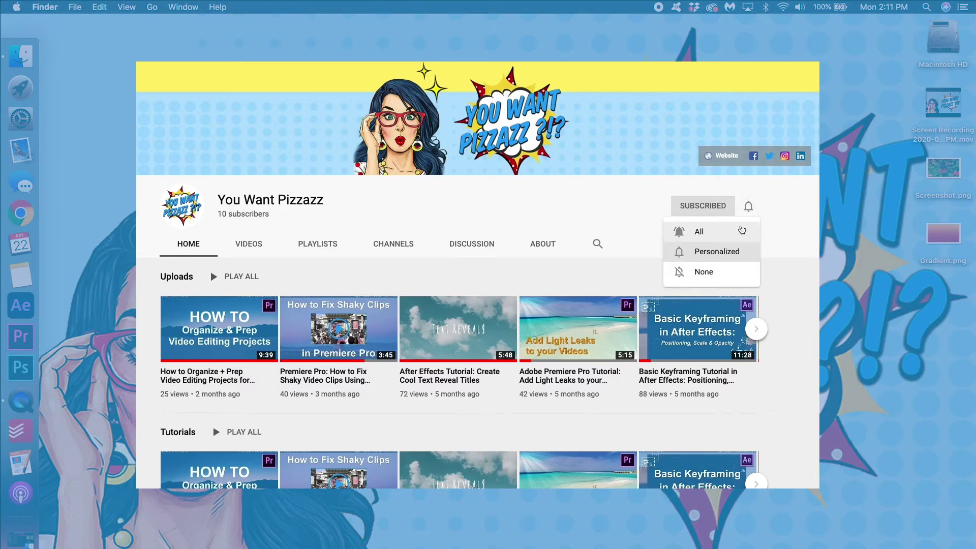
pyautogui.click(742, 230)
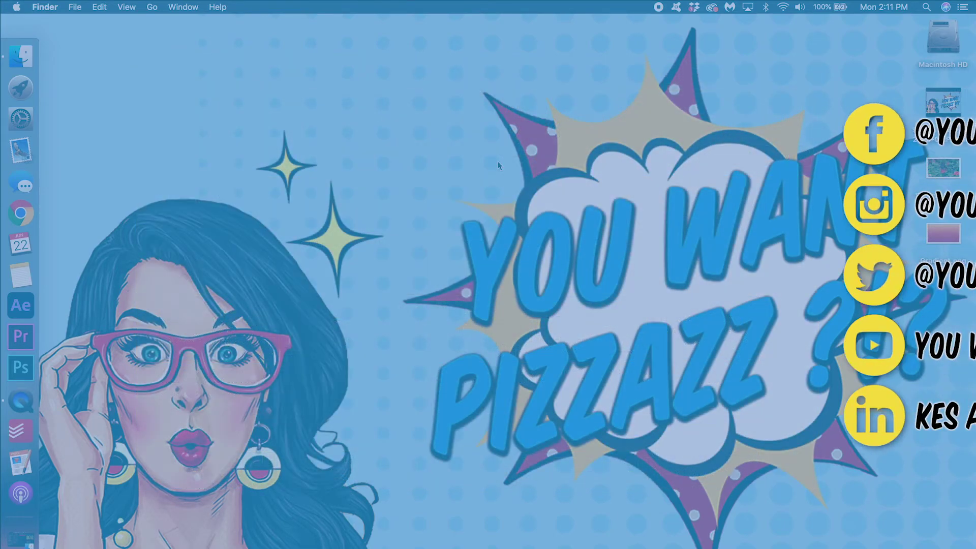